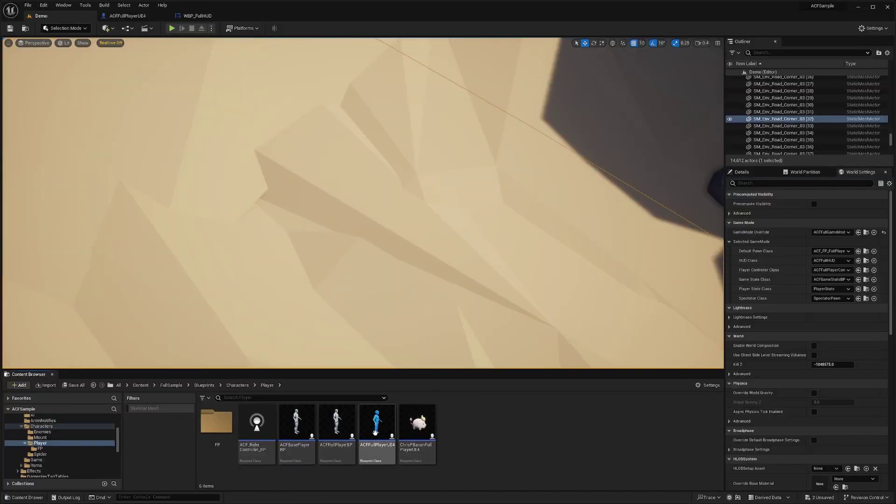
Enlarge the content browser, go to the Player folder under Blueprints/Characters and select the ACFFullPlayerUE4 blueprint
left_click(375, 432)
left_click(297, 438, "shift")
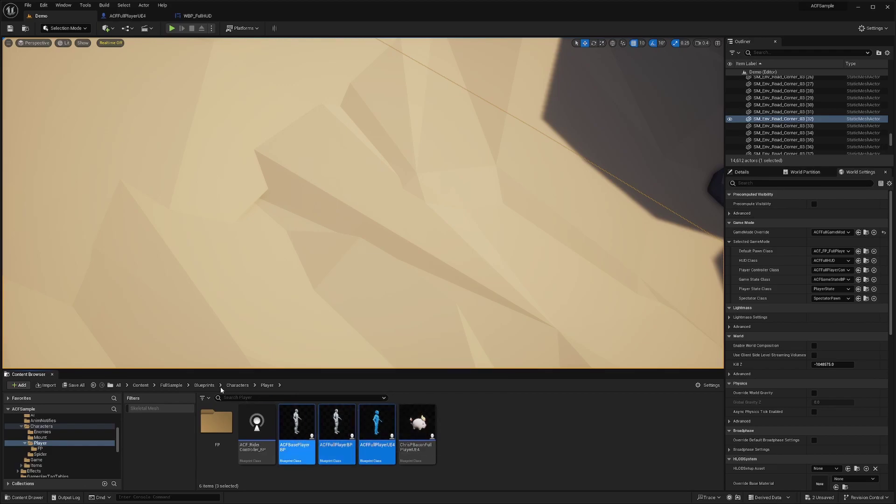
left_click(171, 387)
double_click(337, 422)
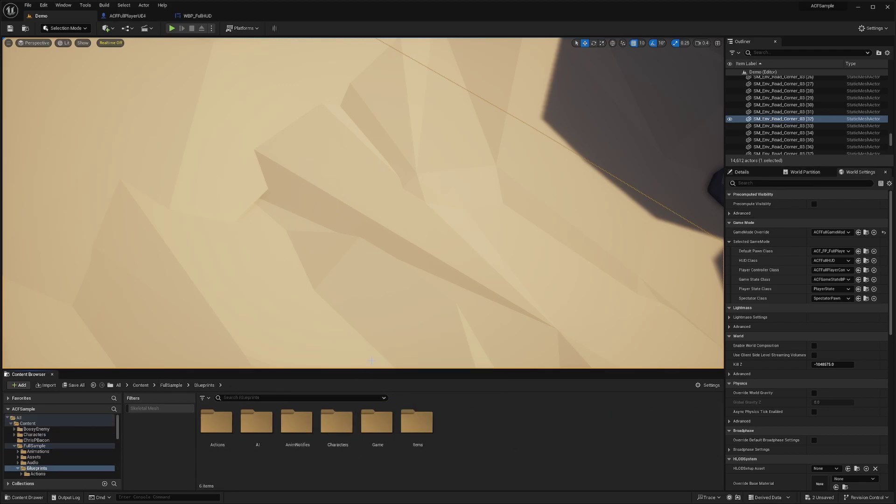
left_click_drag(369, 370, 369, 284)
double_click(337, 336)
double_click(296, 336)
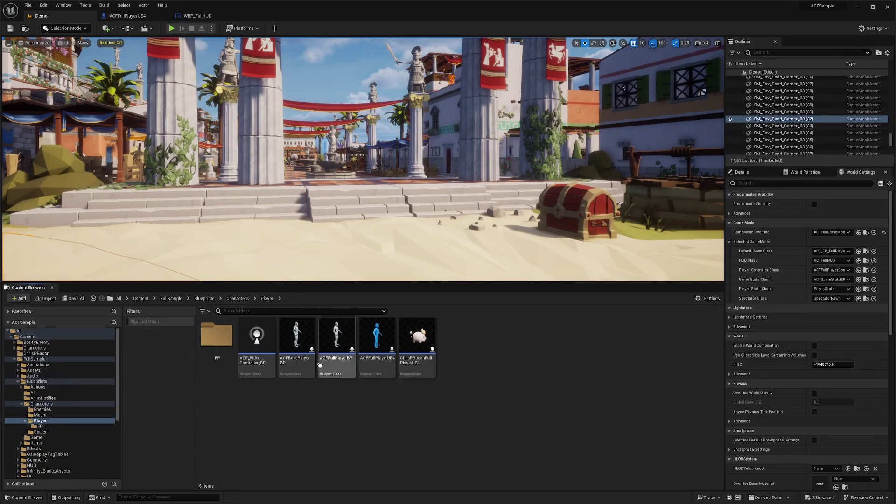
mouse_move(329, 363)
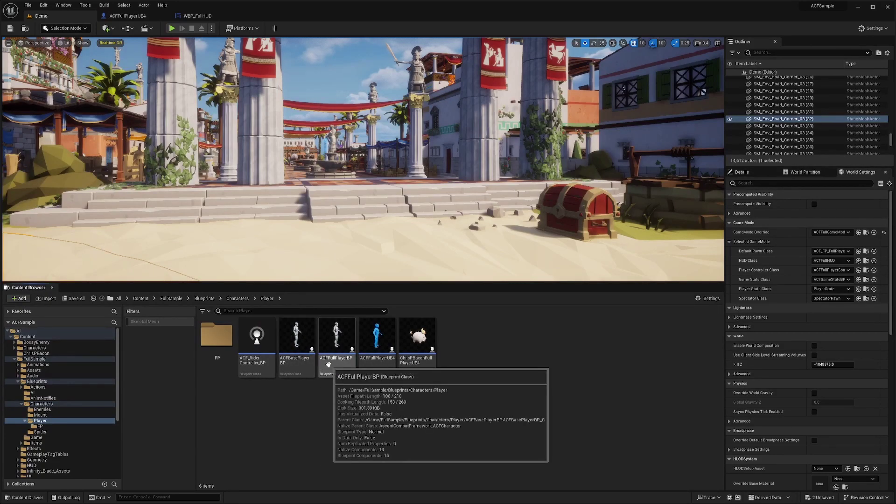
left_click(367, 364)
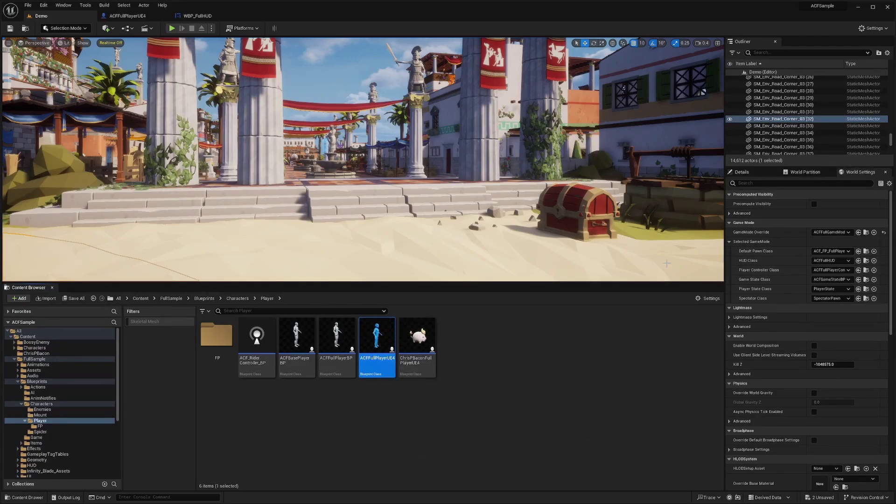
Set the Default Pawn Class to ACFFullPlayerUE4, play-test the level in third person and return to the editor
left_click(832, 251)
type("a")
type("cf")
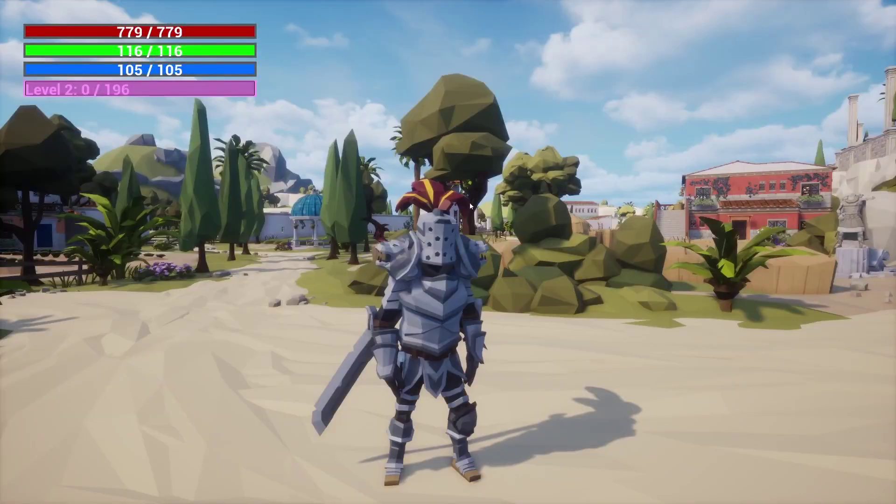
key("Escape")
right_click_drag(456, 200, 793, 206)
key("F11")
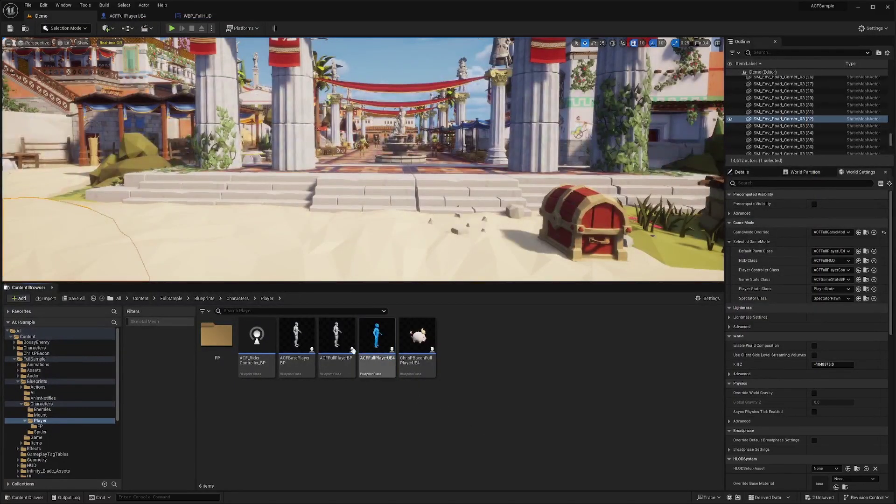
Open ACFBasePlayerBP, inspect its SpringArm and Camera components, and locate its parent class in the content browser
left_click(305, 340)
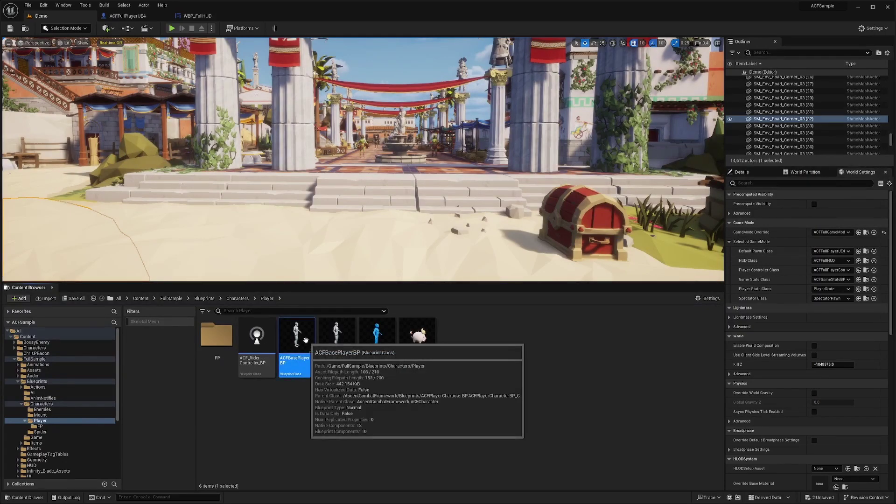
double_click(306, 340)
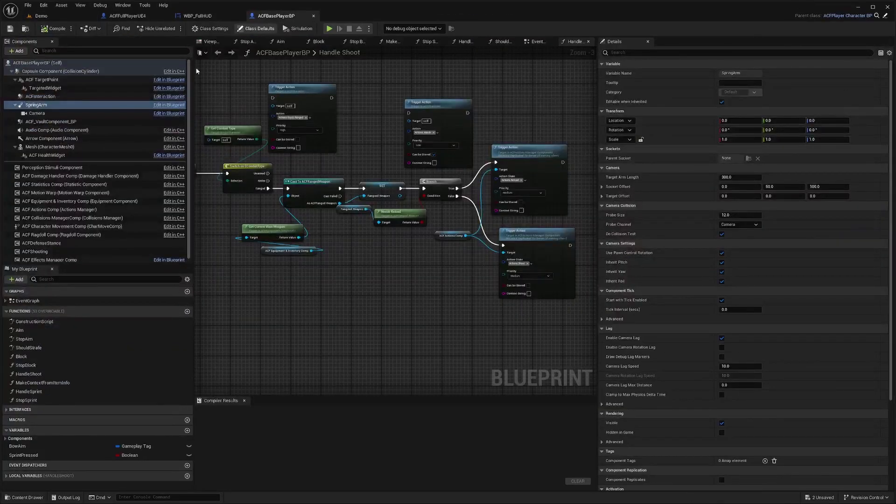
mouse_move(30, 105)
left_mouse_down()
mouse_move(31, 125)
mouse_move(36, 110)
left_mouse_up()
left_click(35, 114)
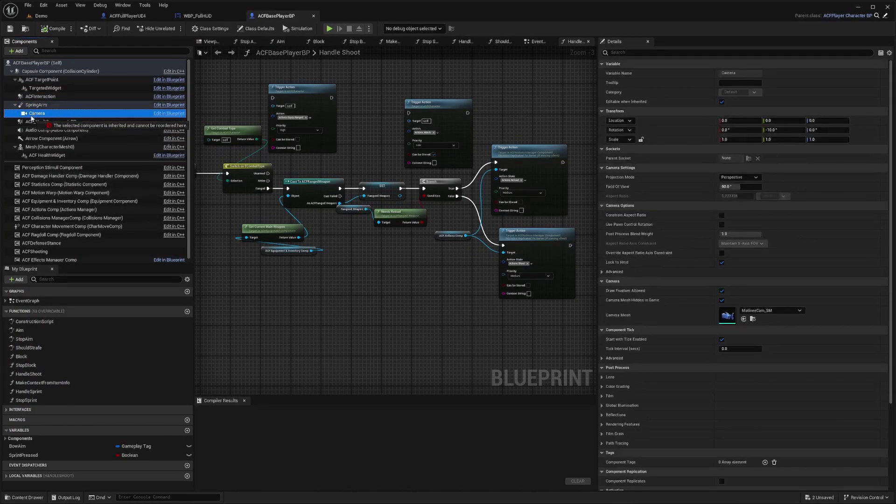
left_click(33, 106)
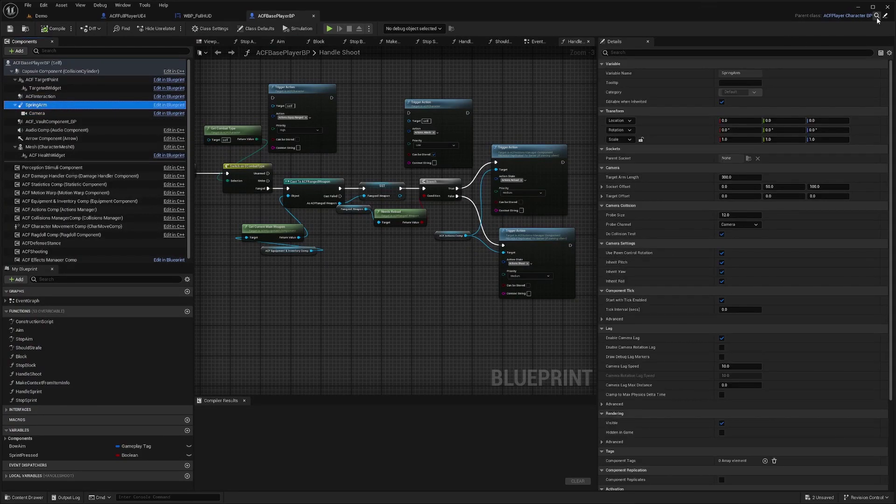
left_click(845, 16)
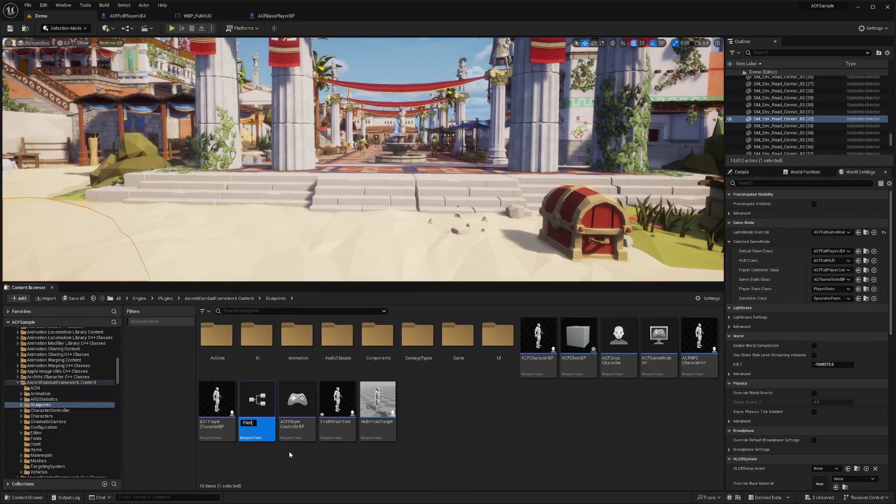
type("PersonTest")
key("Return")
key("Delete")
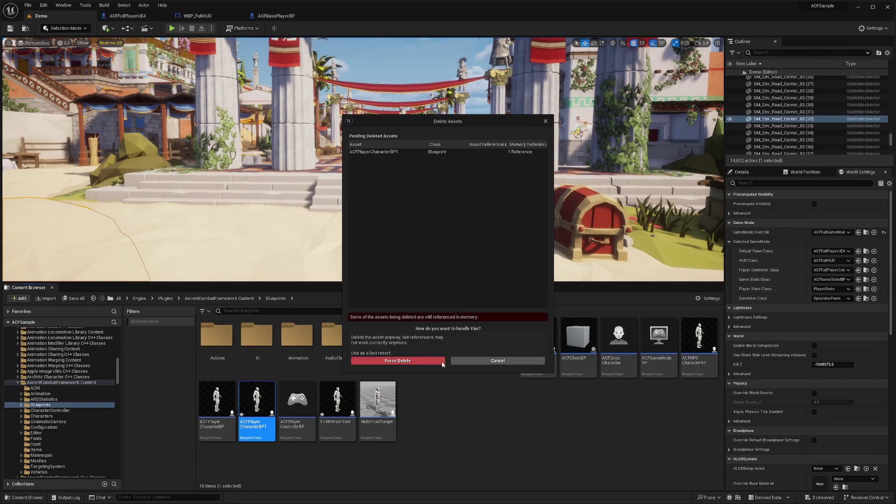
left_click(442, 363)
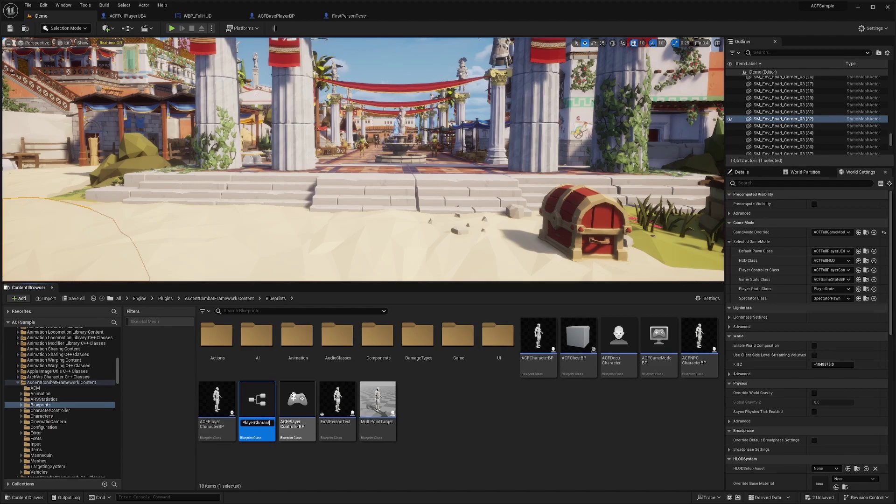
Duplicate the ACFPlayerCharacterBP blueprint as ACF_FP_PlayerCharacterBP and open the copy
key("Return")
key("Return")
right_click_drag(396, 219, 426, 182)
scroll(406, 182, "down", 4)
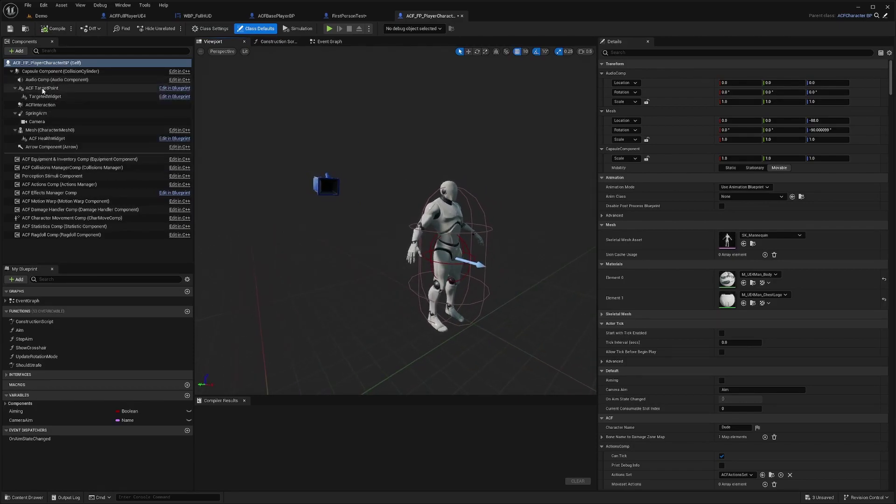
Delete the SpringArm component and attach the Camera to the character's Mesh
left_click(46, 97)
left_click(36, 113)
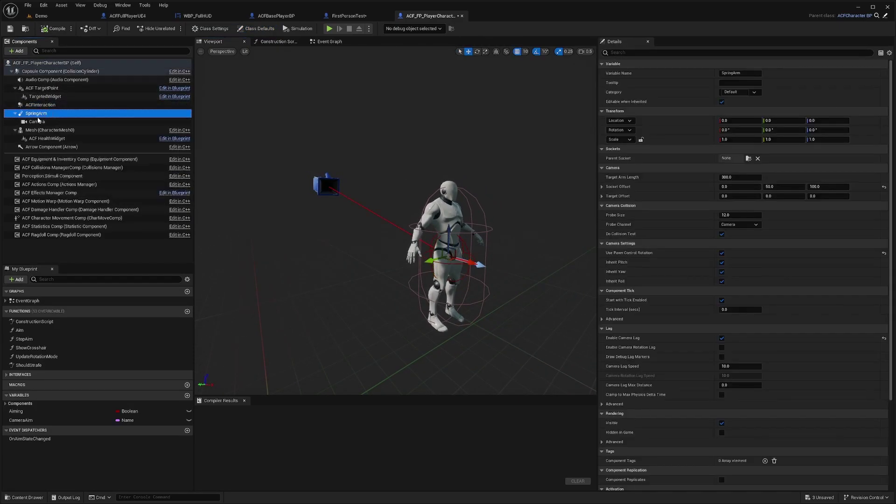
key("Delete")
left_click_drag(37, 114, 40, 123)
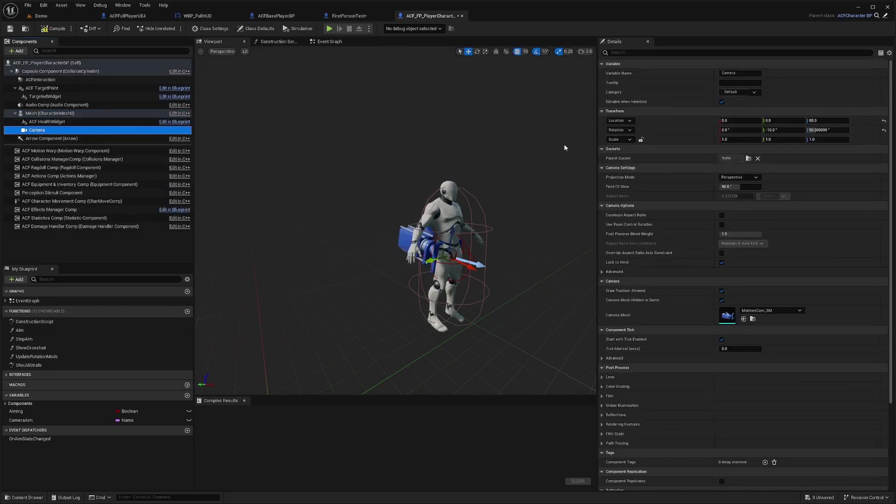
Set the Camera's parent socket to head
left_click(748, 158)
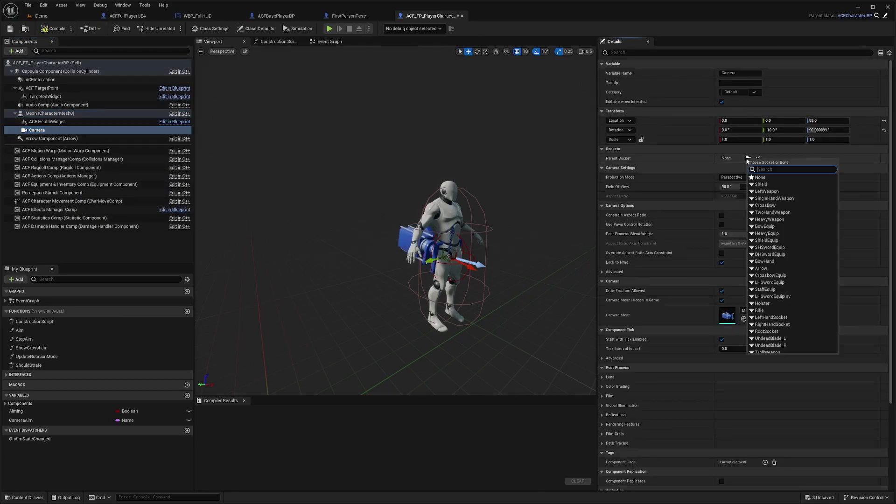
type("head")
left_click(765, 178)
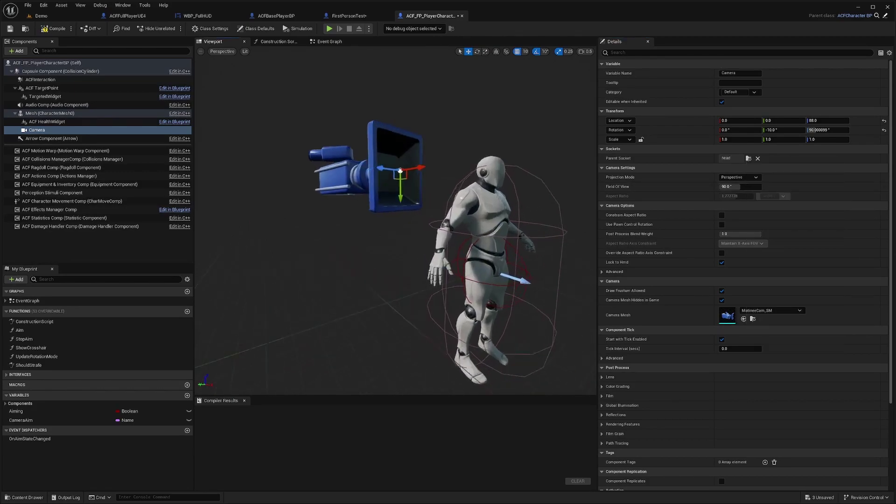
mouse_move(408, 176)
right_mouse_down()
mouse_move(392, 176)
mouse_move(408, 177)
right_mouse_up()
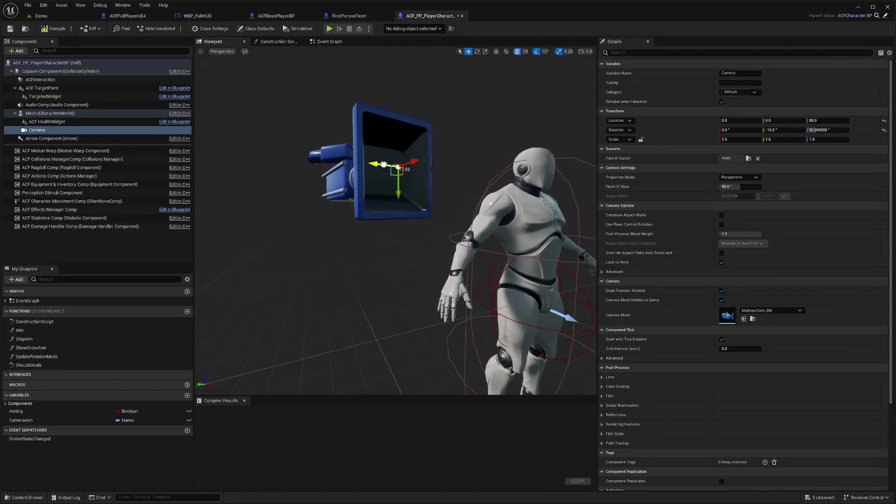
Move the Camera from behind the character to beside the head, at about Y 10.4 and Z -25.5
left_click_drag(383, 164, 517, 182)
right_click_drag(517, 181, 498, 172)
scroll(526, 178, "down", 1)
left_click_drag(420, 189, 463, 189)
right_click_drag(463, 189, 464, 187)
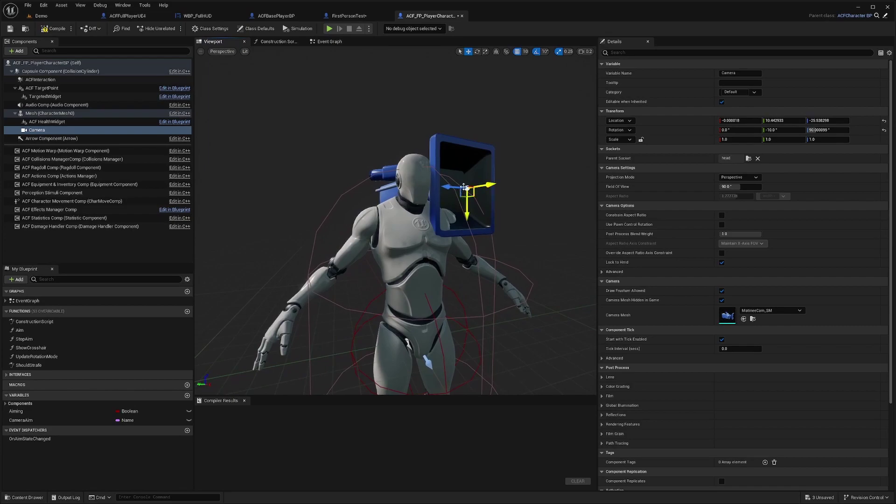
Place the Camera in front of the face at about Y 25.5, Z 2.3, rotated -90°, 0°, 90°, and close the blueprint
left_click_drag(451, 188, 379, 192)
right_click_drag(389, 197, 392, 196)
left_click_drag(392, 196, 389, 163)
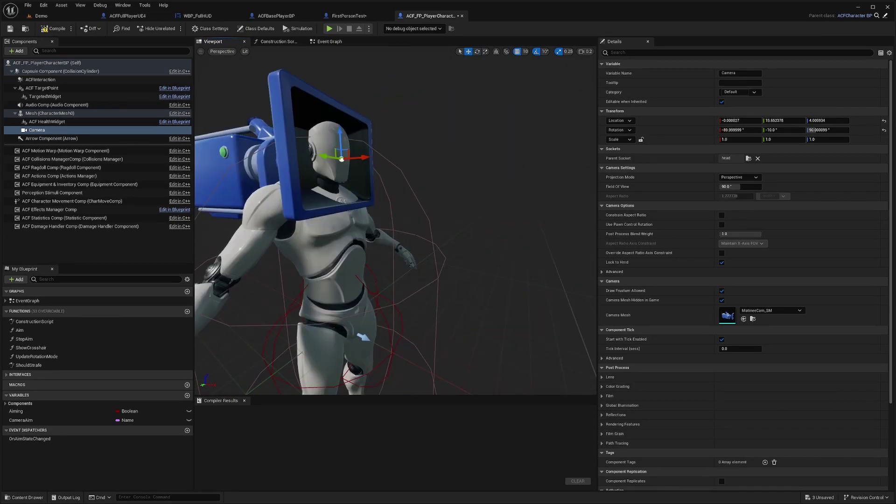
mouse_move(365, 168)
right_mouse_down()
mouse_move(375, 168)
mouse_move(372, 175)
mouse_move(374, 165)
right_mouse_up()
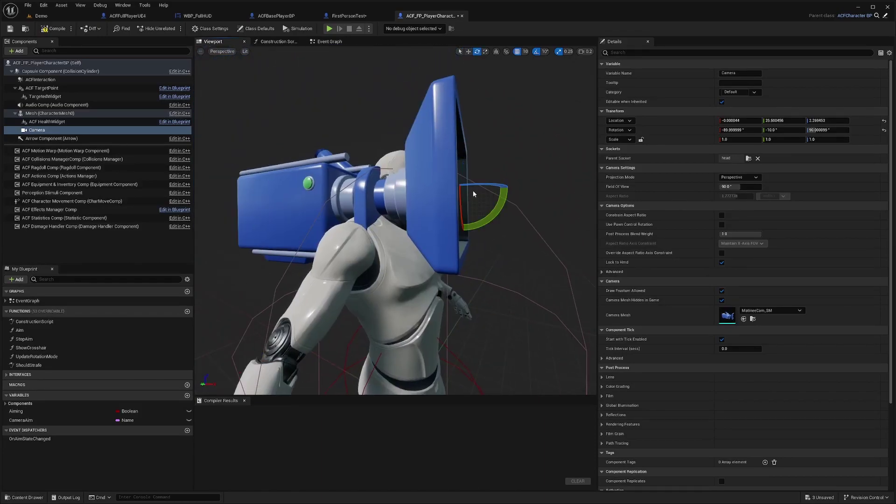
left_click_drag(485, 185, 469, 186)
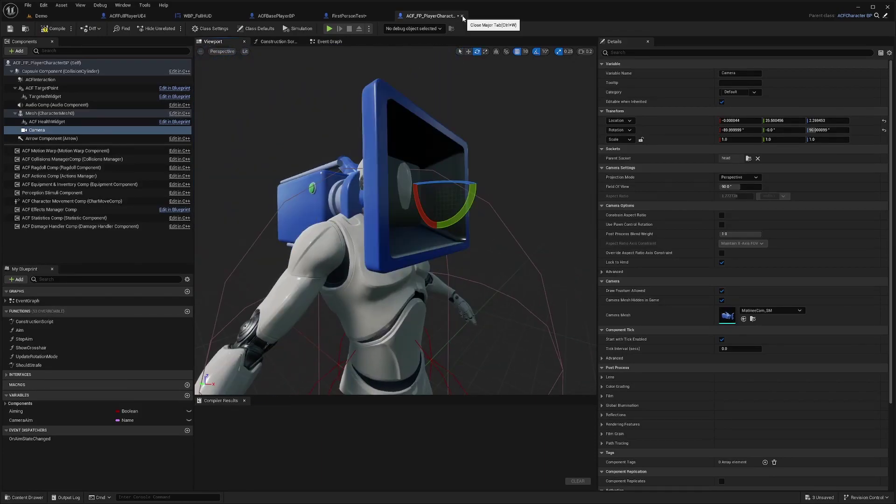
left_click(462, 17)
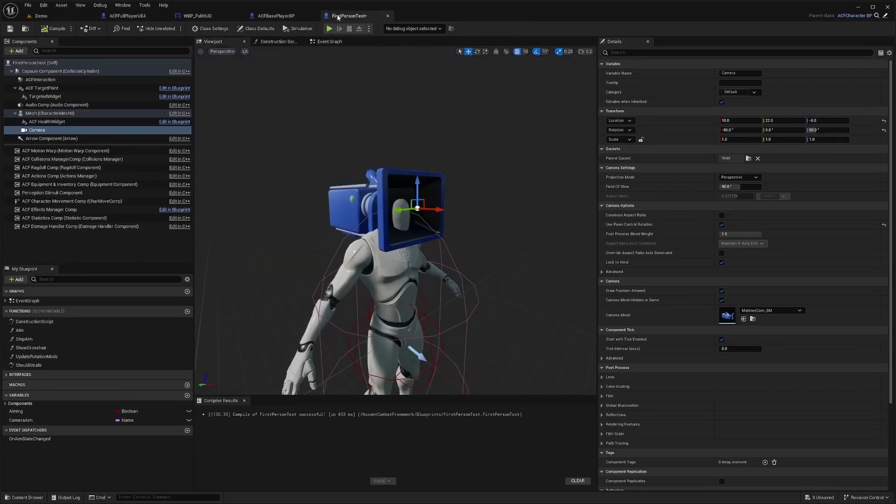
Inspect the head-mounted Camera in FirstPersonTest from several angles and save the blueprint
right_click_drag(373, 196, 376, 198)
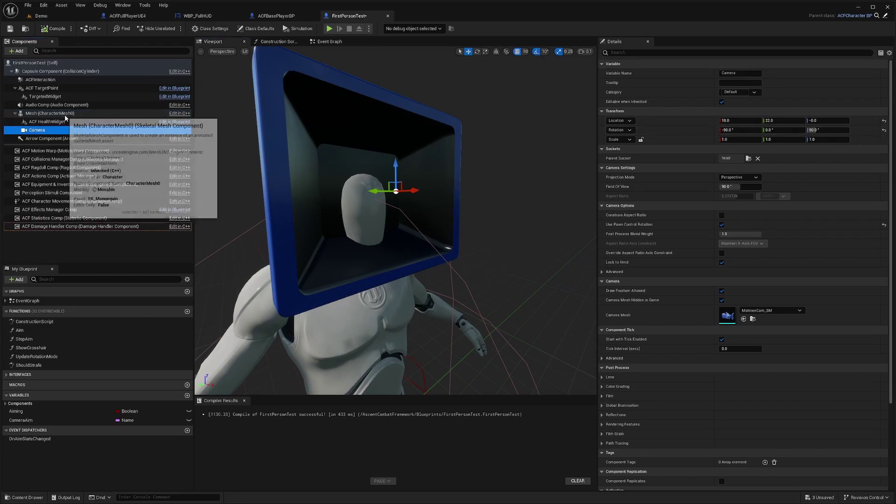
left_click(66, 123)
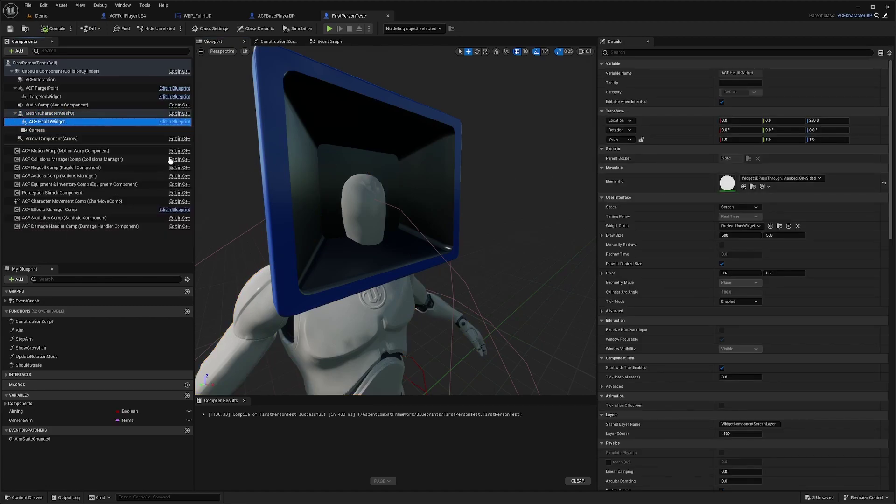
left_click(47, 131)
key("w")
right_click_drag(489, 188, 523, 180)
scroll(488, 188, "up", 1)
key("ctrl+s")
key("s")
key("a")
scroll(537, 182, "down", 1)
right_click_drag(355, 216, 510, 193)
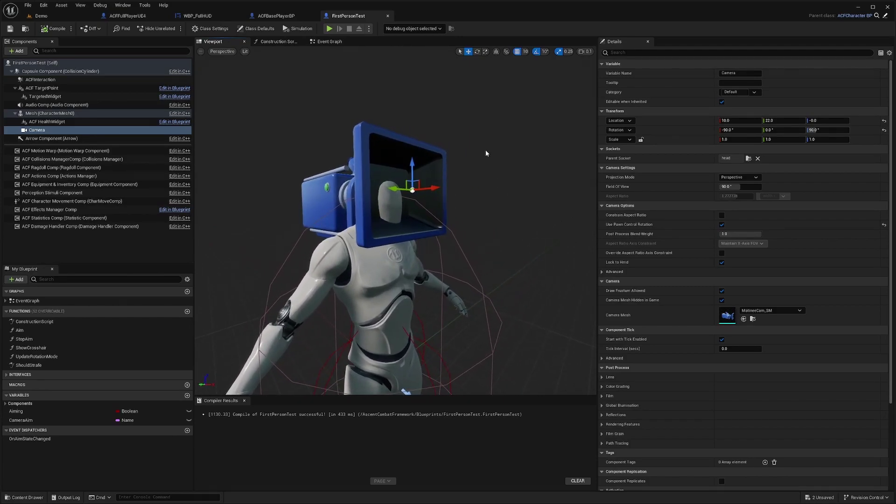
right_click_drag(486, 151, 405, 112)
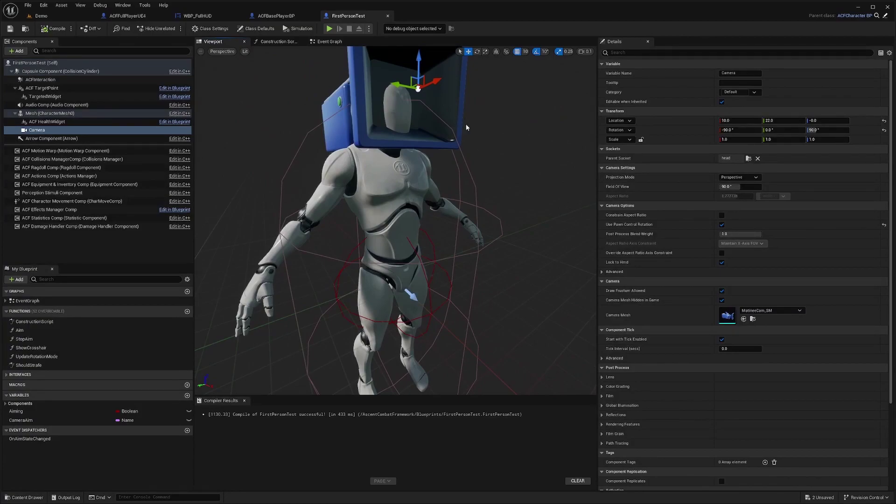
Return to the Demo level's Player folder, review the three player blueprints and open ACFBasePlayerBP
left_click(127, 15)
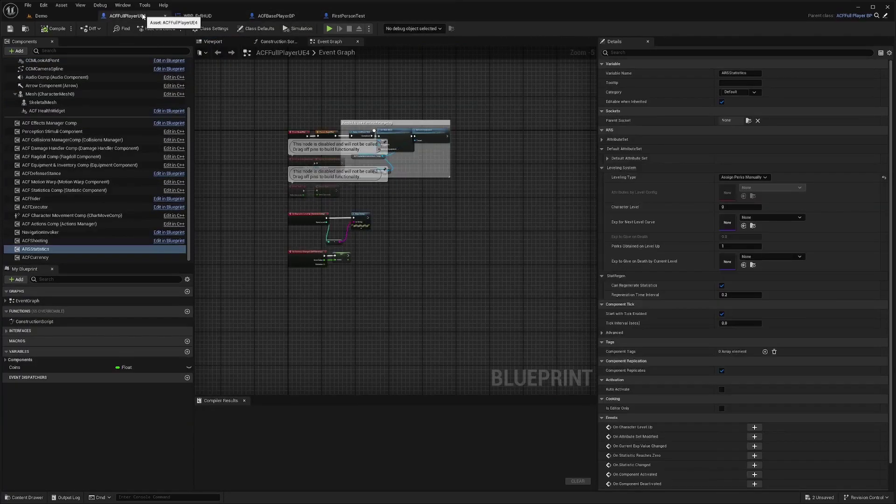
left_click(68, 17)
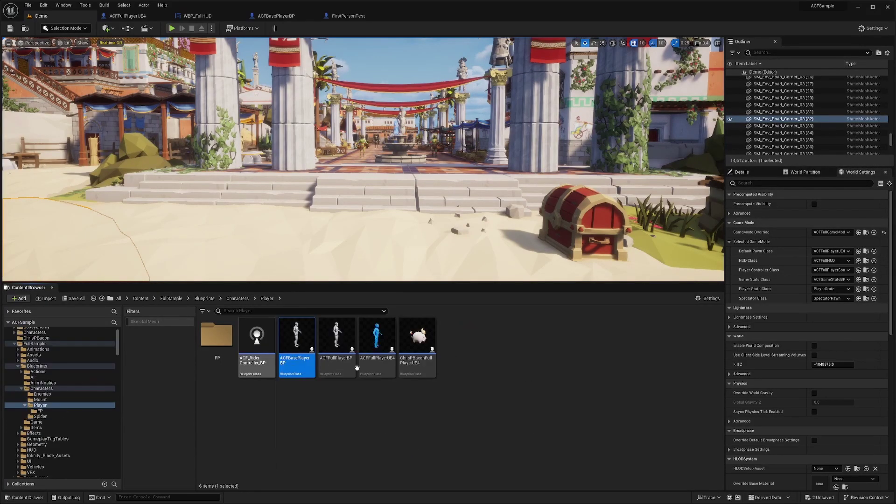
left_click(379, 348, "shift")
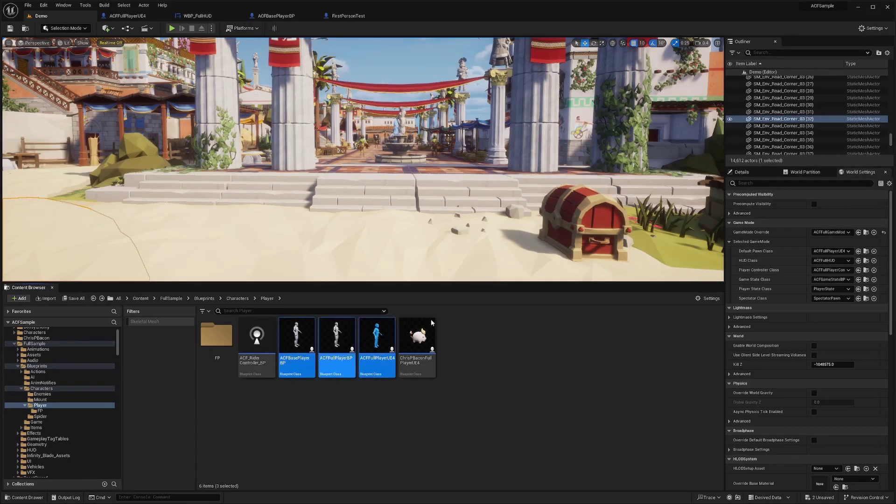
double_click(297, 348)
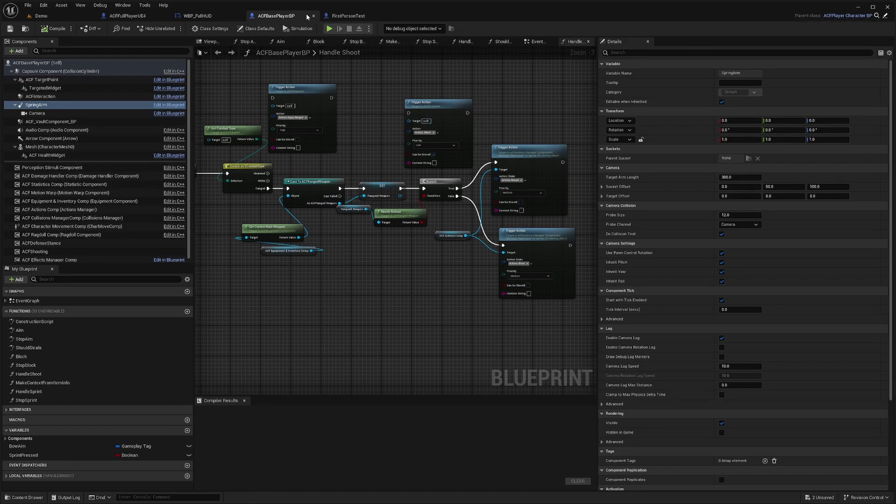
Duplicate ACFBasePlayerBP in the Player folder as ACF_FP_BasePlayerBP and open the copy
key("ctrl+b")
key("ctrl+d")
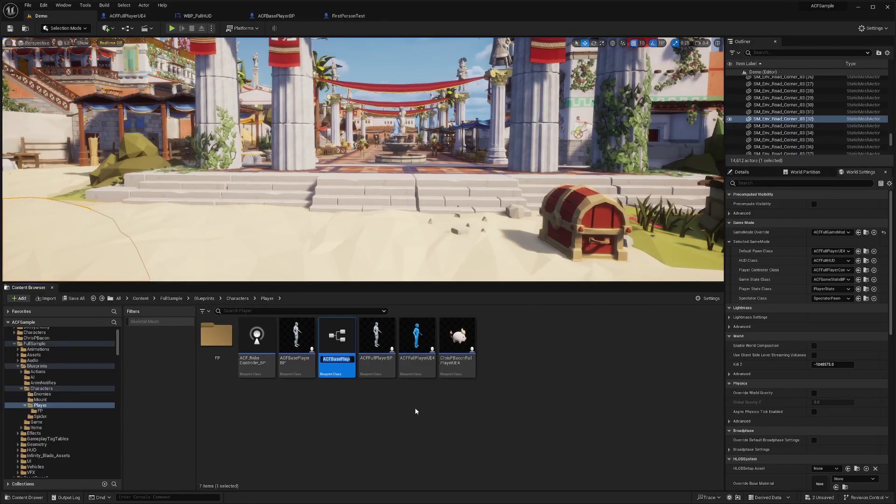
type("ACF_FP_")
type("BasePlaye")
type("rBP")
key("Return")
double_click(260, 351)
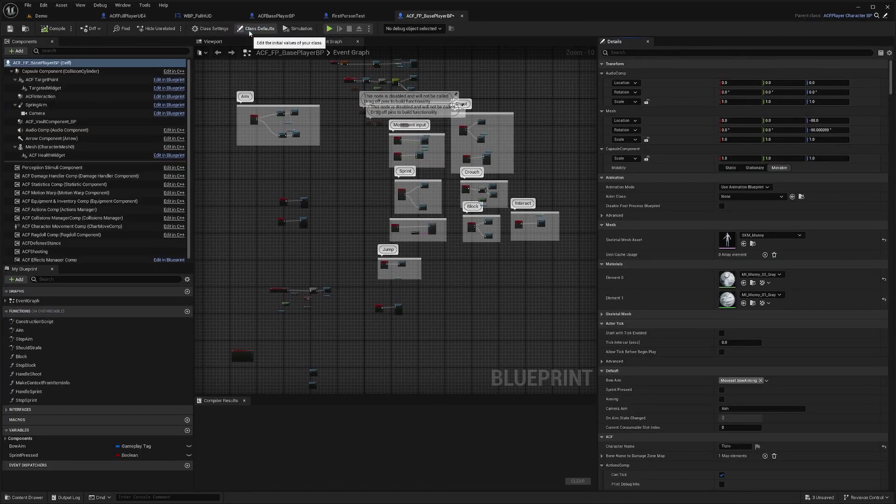
Set the parent class of ACF_FP_BasePlayerBP to FirstPersonTest
left_click(209, 29)
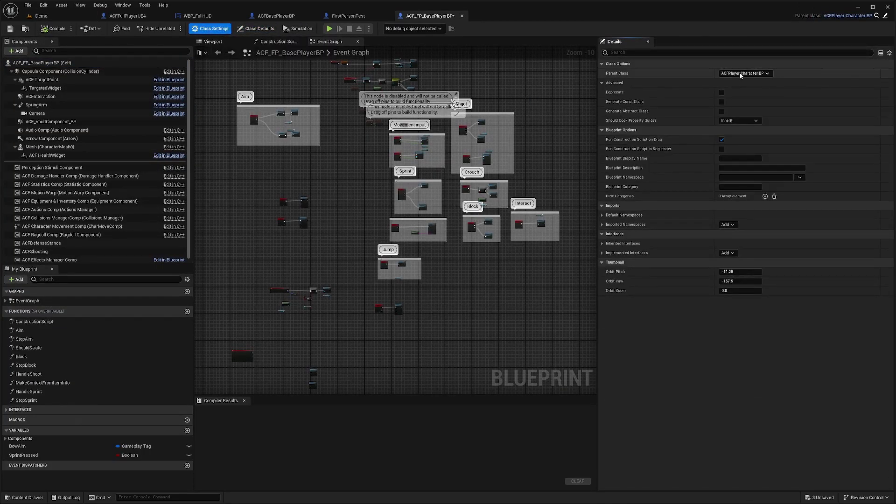
left_click(741, 74)
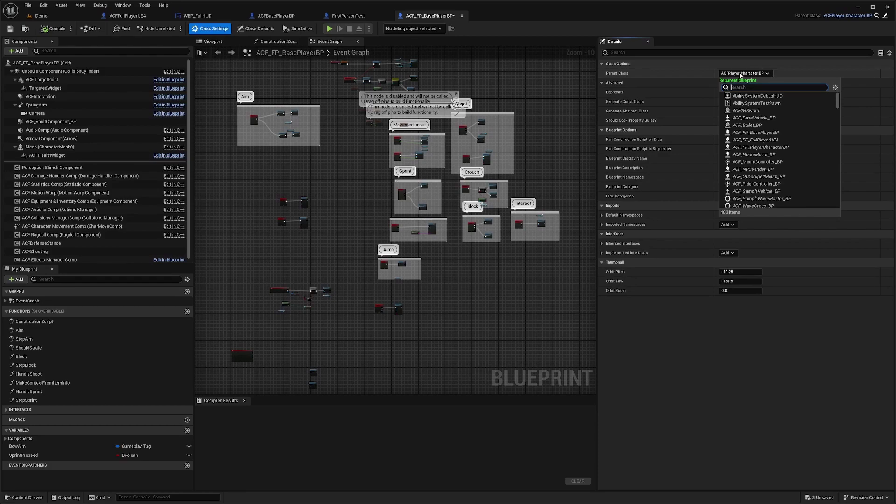
type("FirstPer")
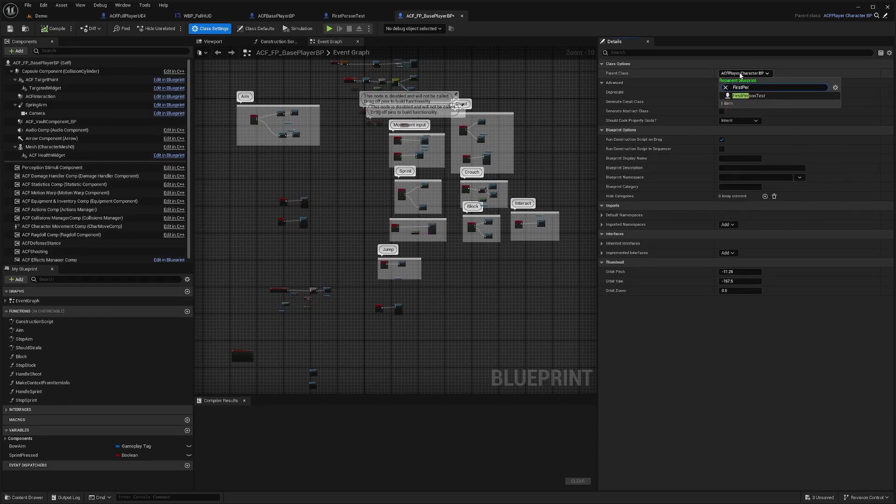
key("Return")
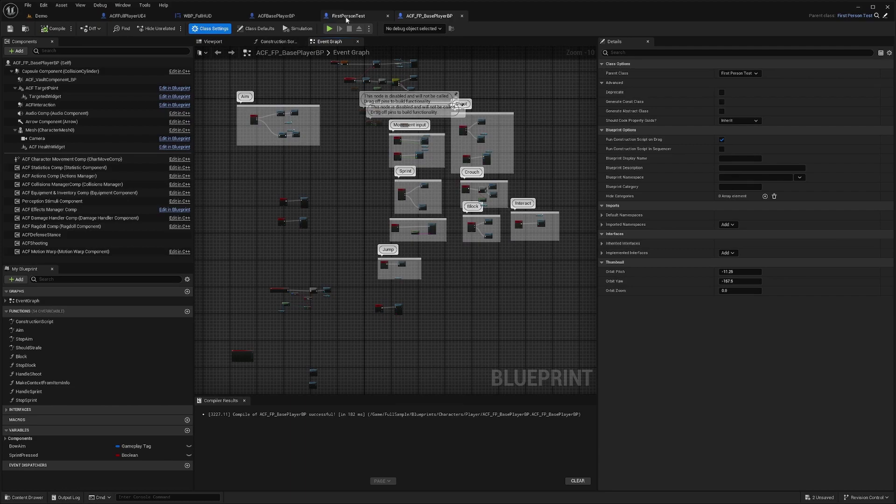
Return to the Demo level and move ACF_FP_BasePlayerBP from the Player folder into its FP subfolder
left_click(62, 18)
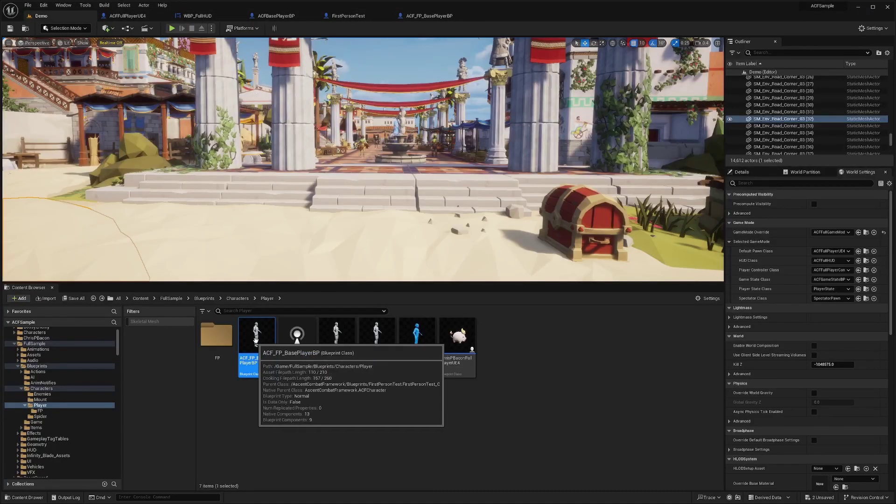
left_click_drag(262, 339, 217, 343)
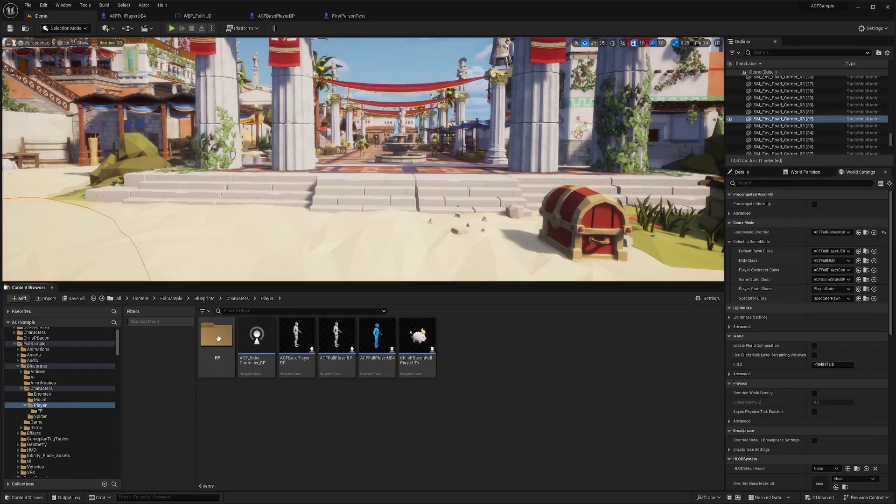
left_click(217, 348)
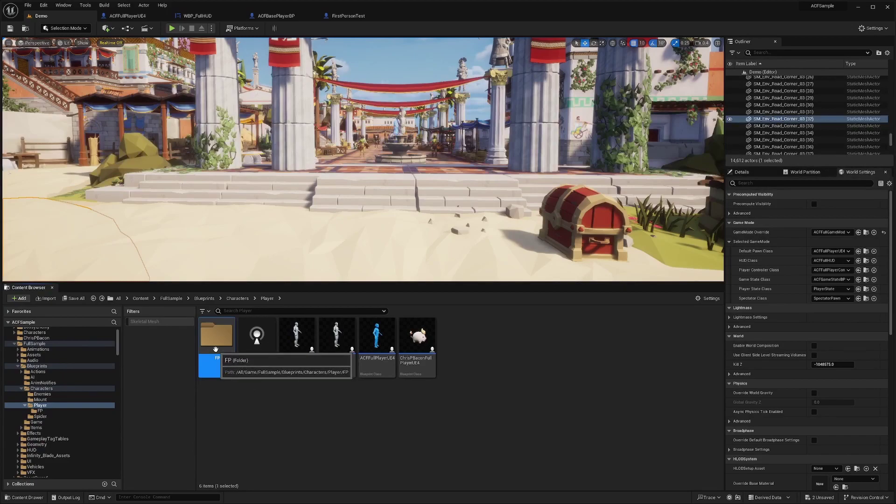
Duplicate ACFFullPlayerBP in the Player folder as ACF_FP_FullPlayerBP and open the copy
left_click(325, 396)
left_click(346, 374)
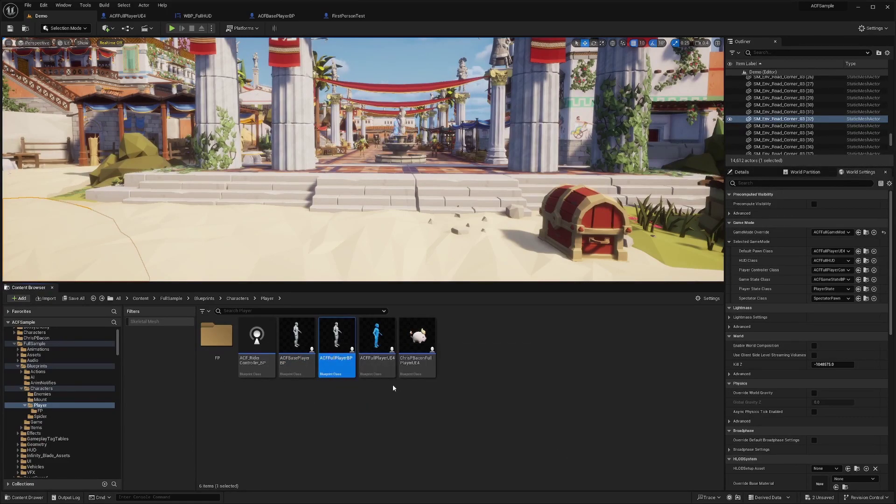
key("ctrl+d")
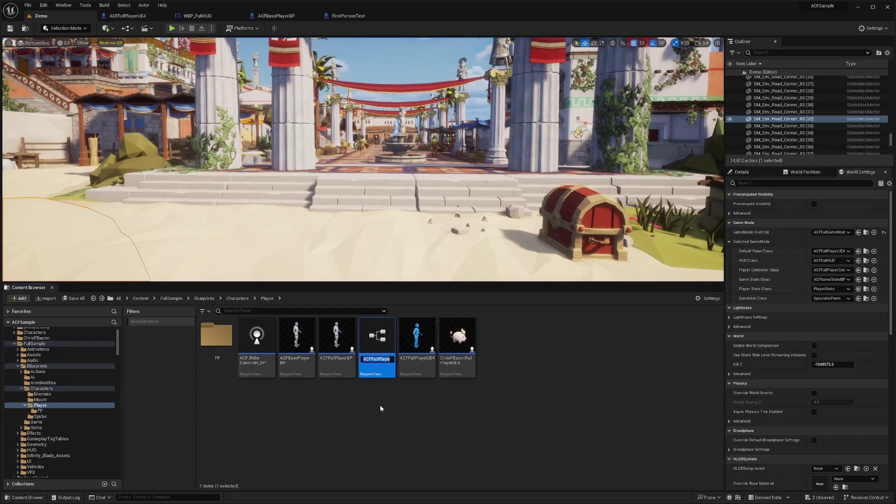
type("ACF_FP_FullPlayerBP")
key("Return")
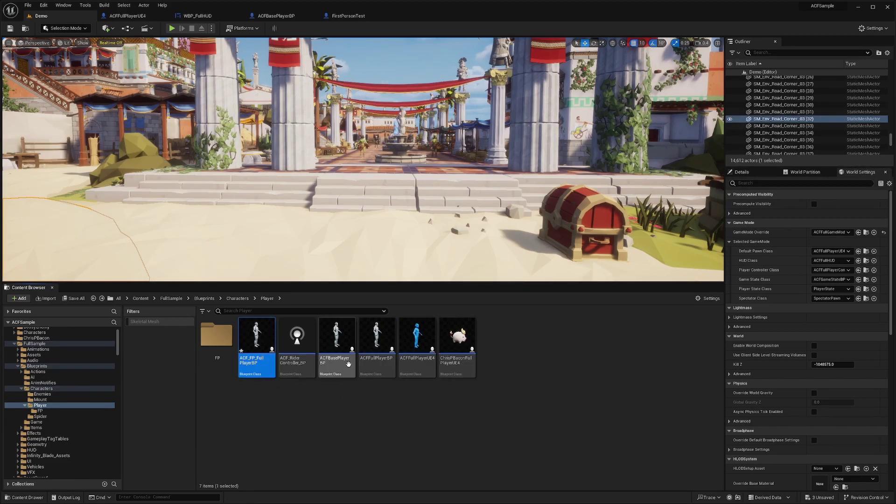
mouse_move(337, 362)
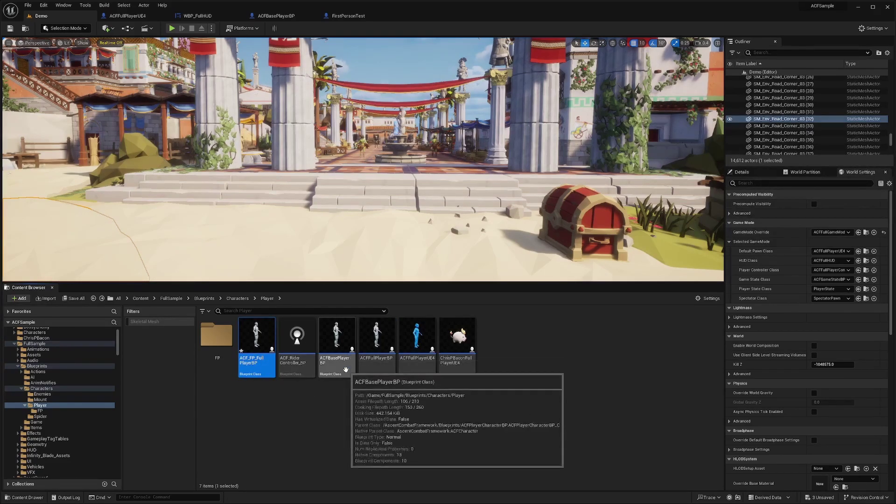
double_click(256, 343)
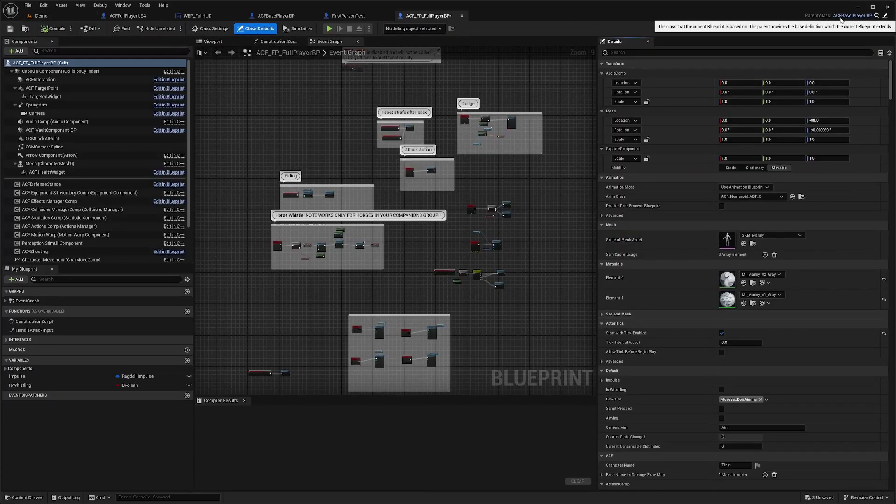
Try to reparent ACF_FP_FullPlayerBP to ACF_FP_FullPlayerUE4 through its class settings
left_click(213, 29)
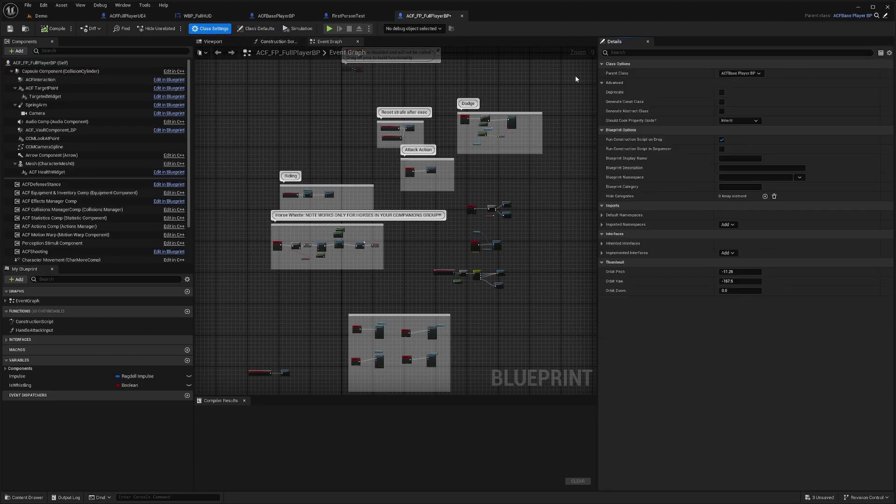
left_click(740, 74)
type("acf_FP_")
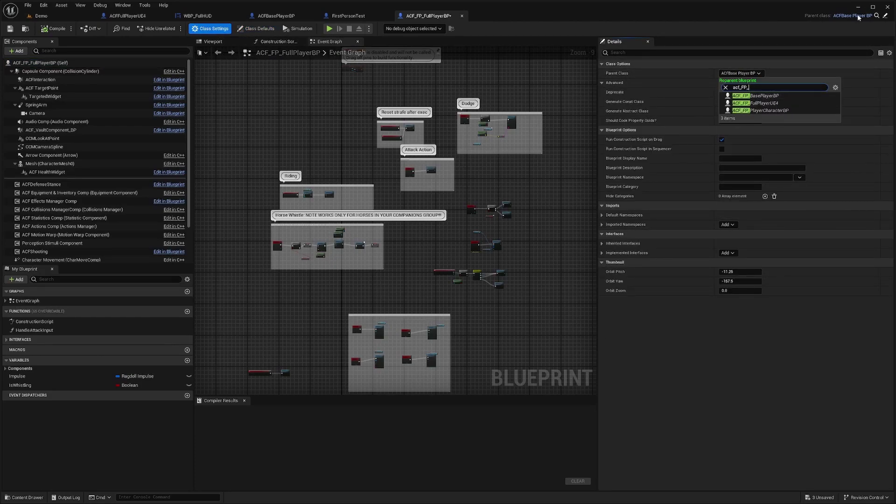
left_click(743, 103)
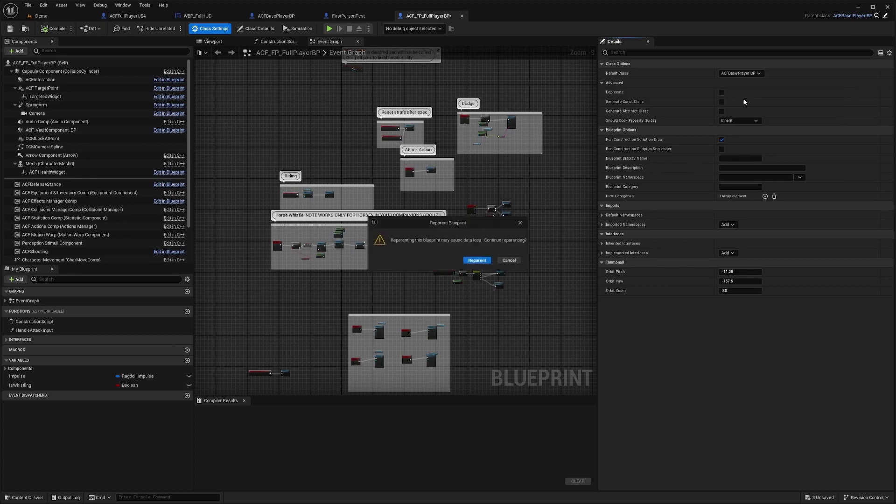
left_click(481, 263)
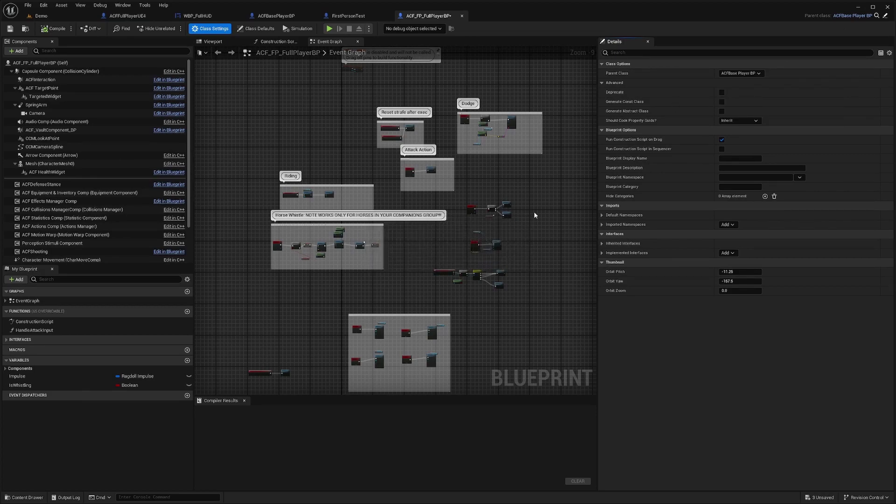
Close the ACF_FP_FullPlayerBP blueprint and move the asset out of the Player folder
left_click(461, 15)
left_click_drag(256, 337, 217, 337)
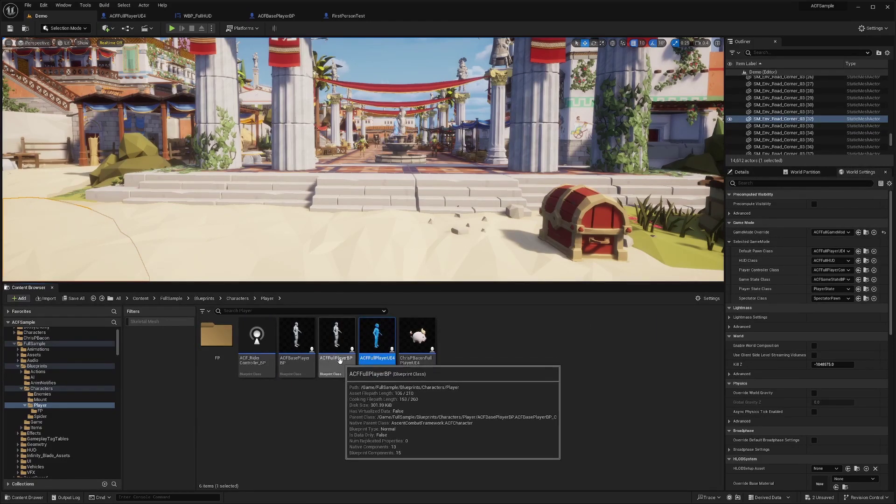
Open the FP folder, assign ACF_FP_FullPlayerUE4 as the game mode's Default Pawn Class and save
key("alt+Right")
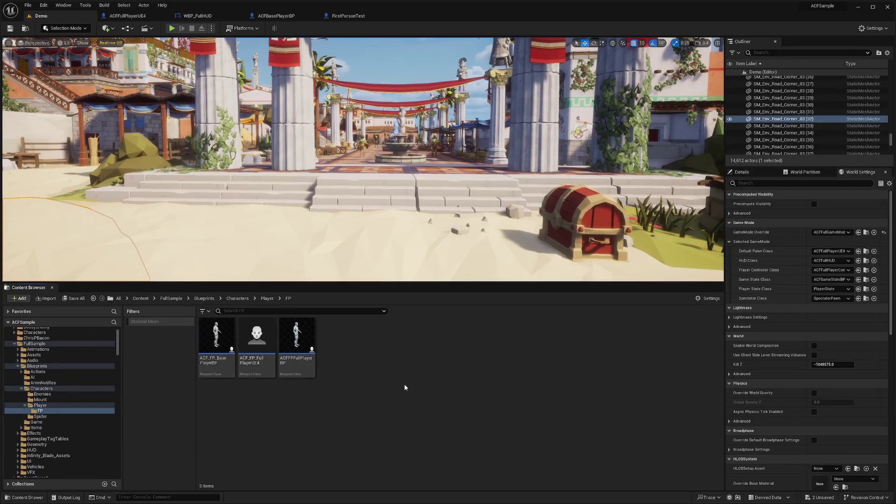
left_click(255, 350)
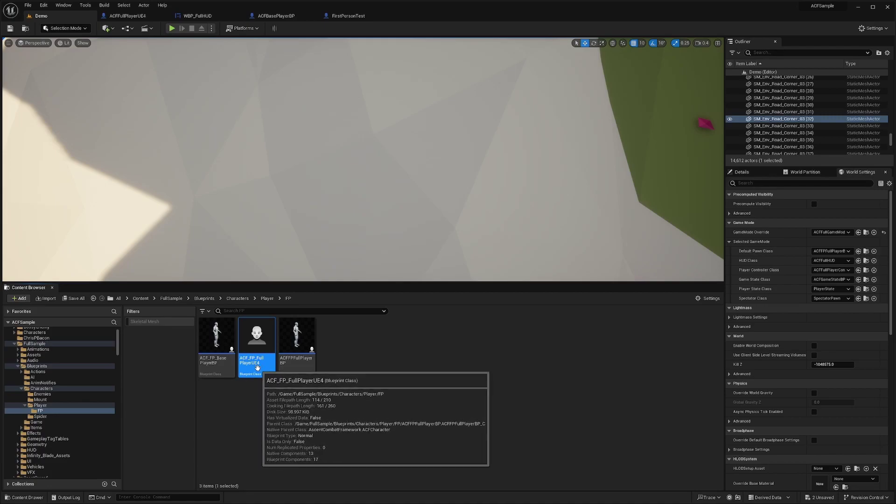
left_click_drag(257, 368, 829, 251)
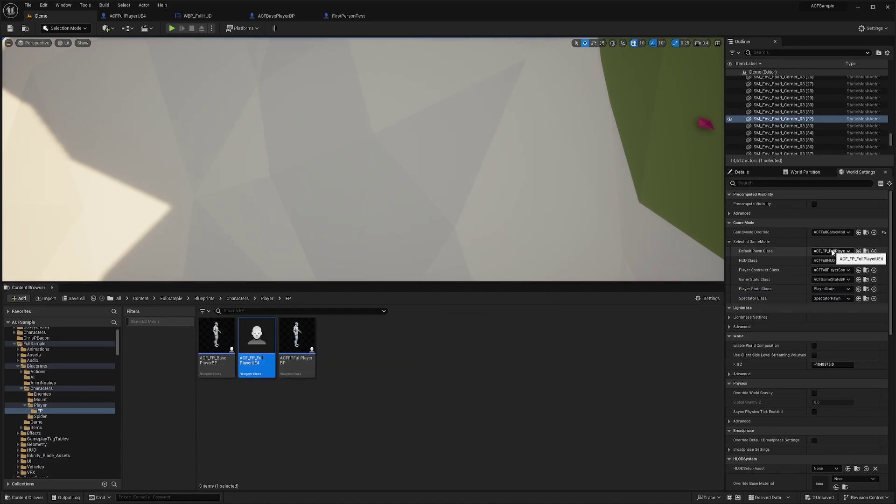
key("ctrl+s")
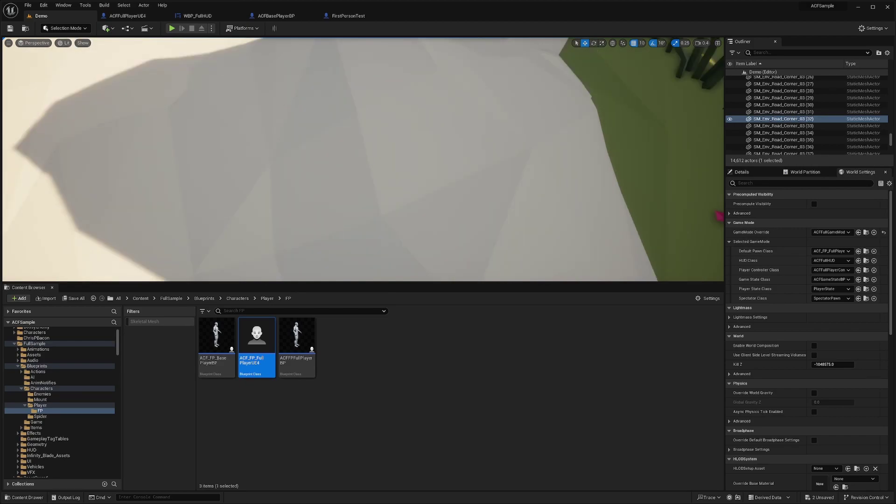
Play the Demo level in full screen, walk to the red chest and take the Chicken Weapon from it
key("alt+p")
key("F11")
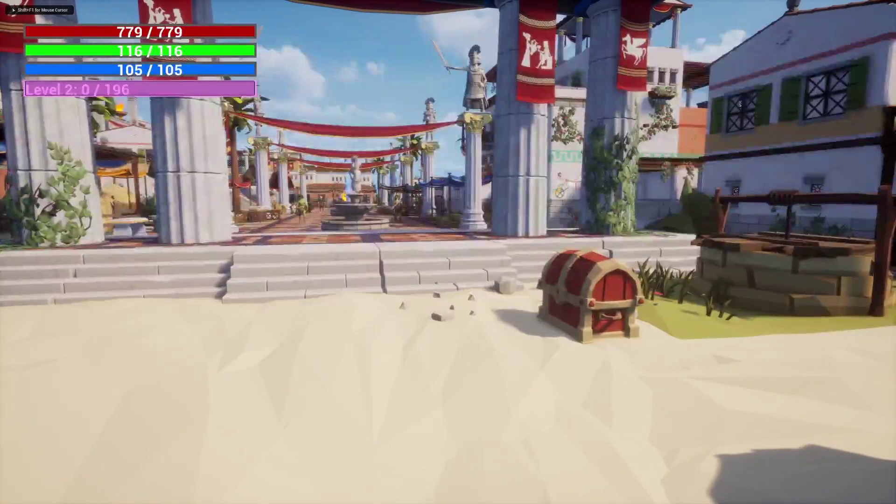
key("w")
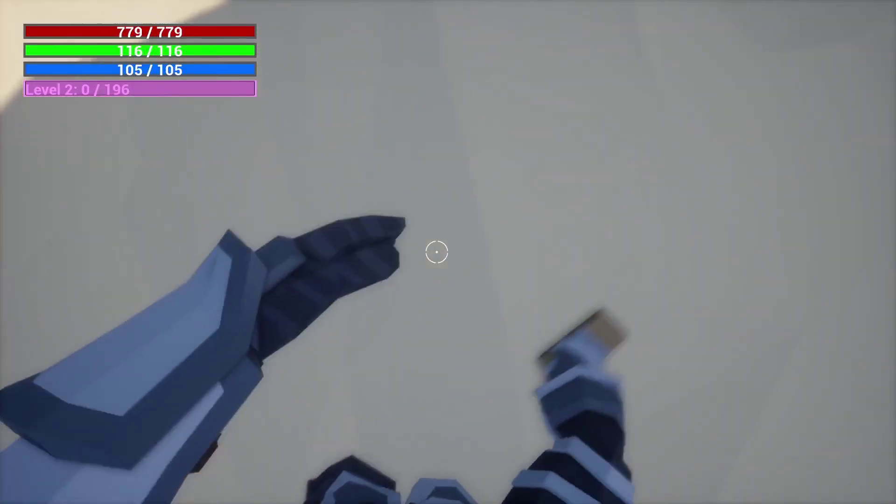
key("w")
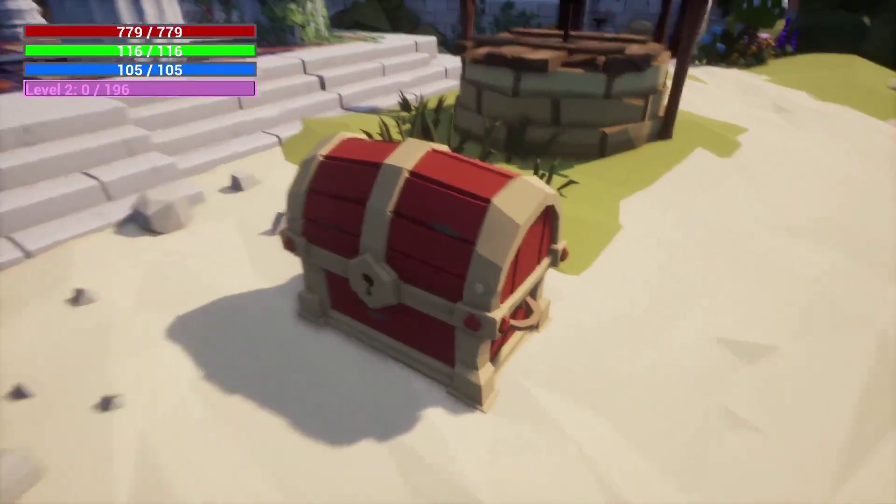
key("e")
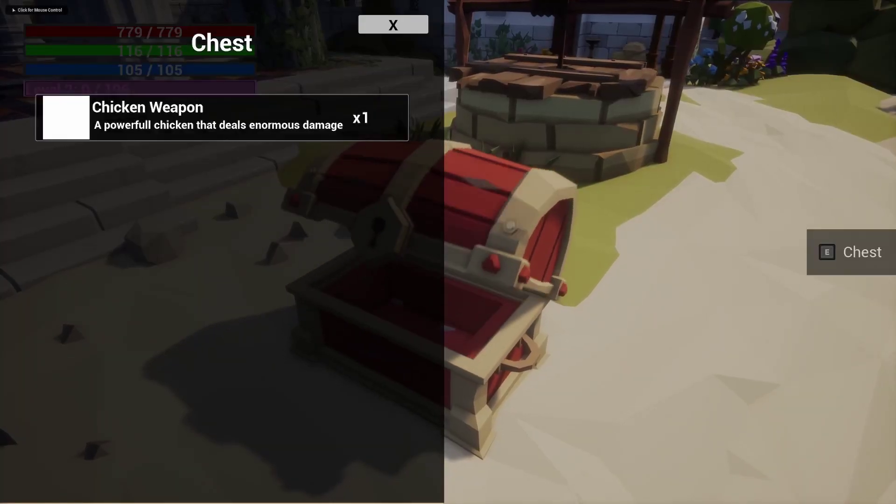
left_click(376, 112)
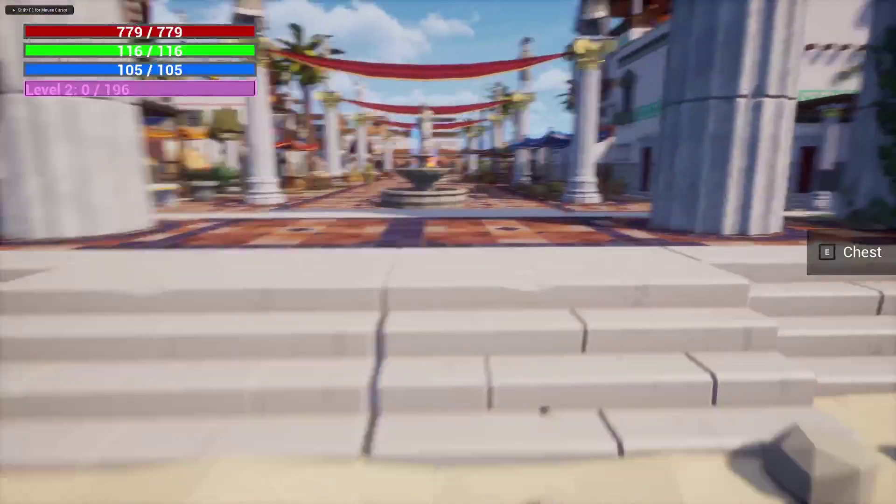
Walk up the steps onto the plaza and attack the green enemy near the fountain to test first-person combat
key("w")
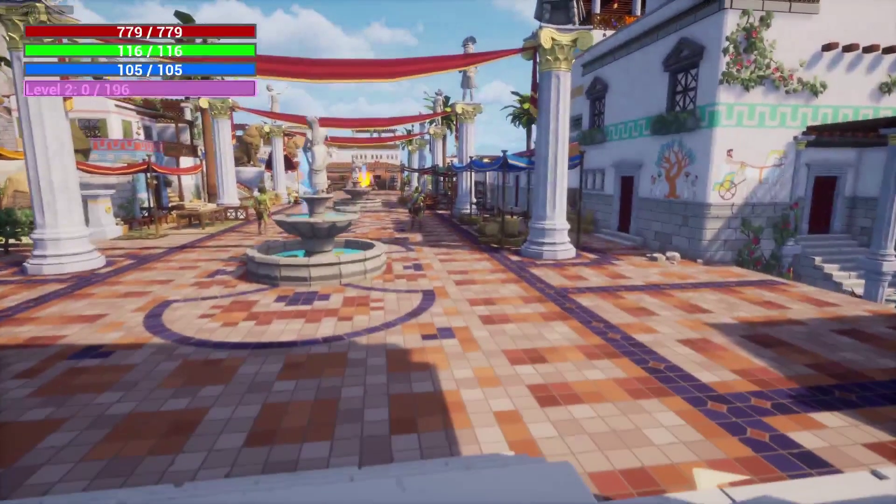
key("w")
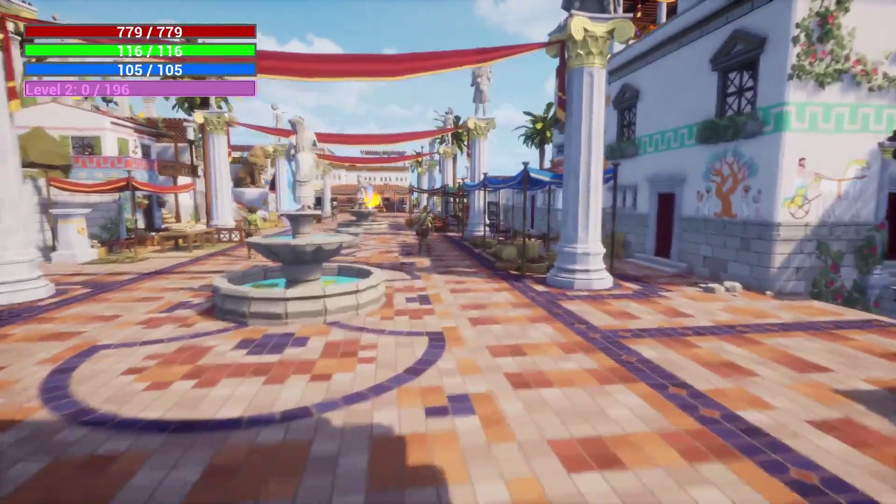
key("w")
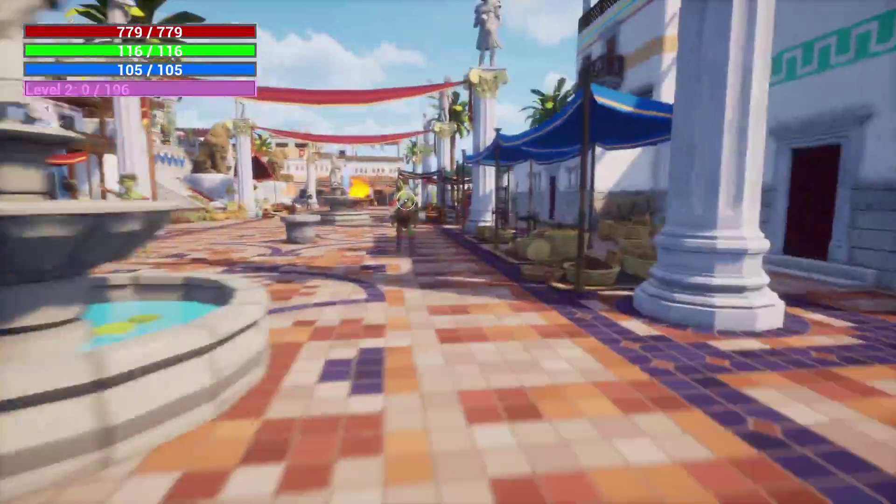
key("w")
key("s")
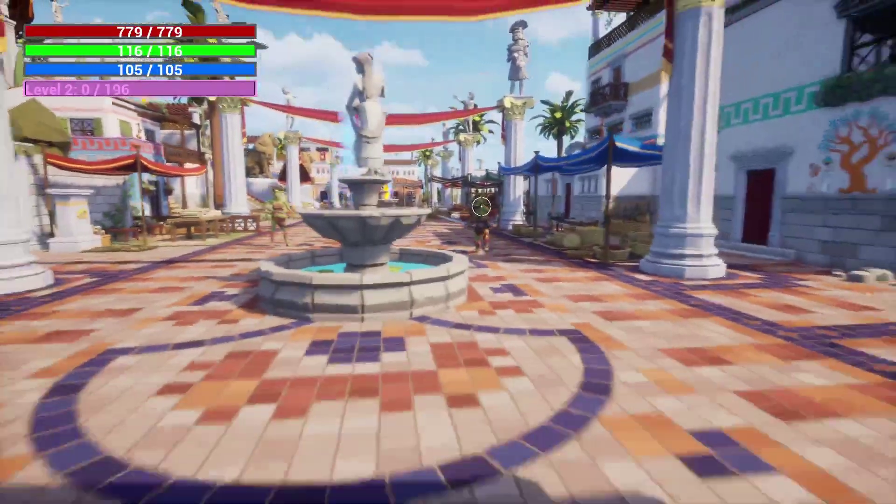
key("s")
key("w")
left_click(474, 206)
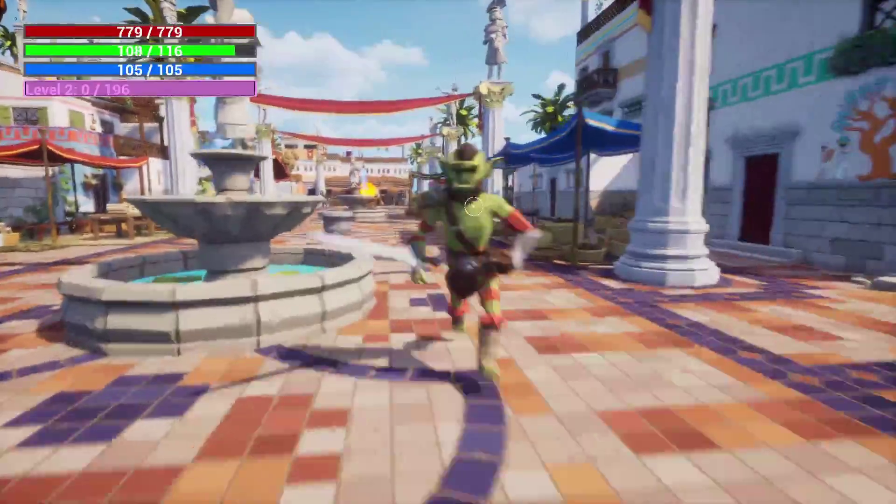
left_click(473, 206)
left_click(310, 104)
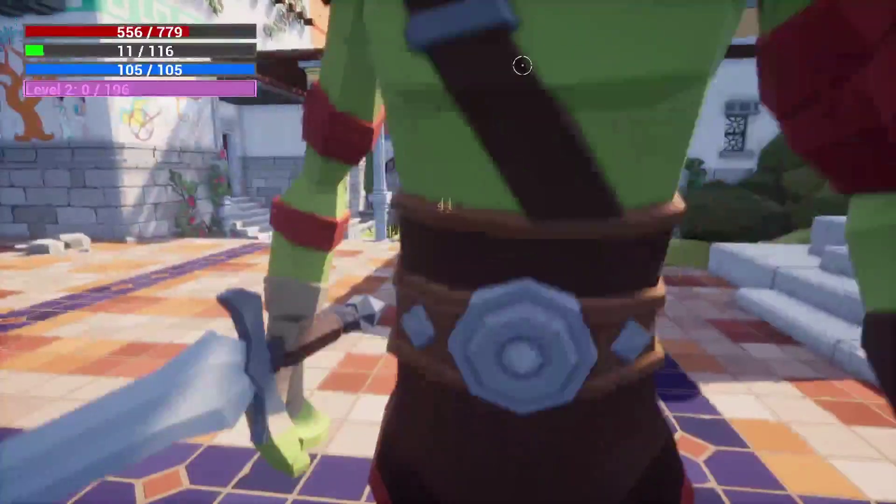